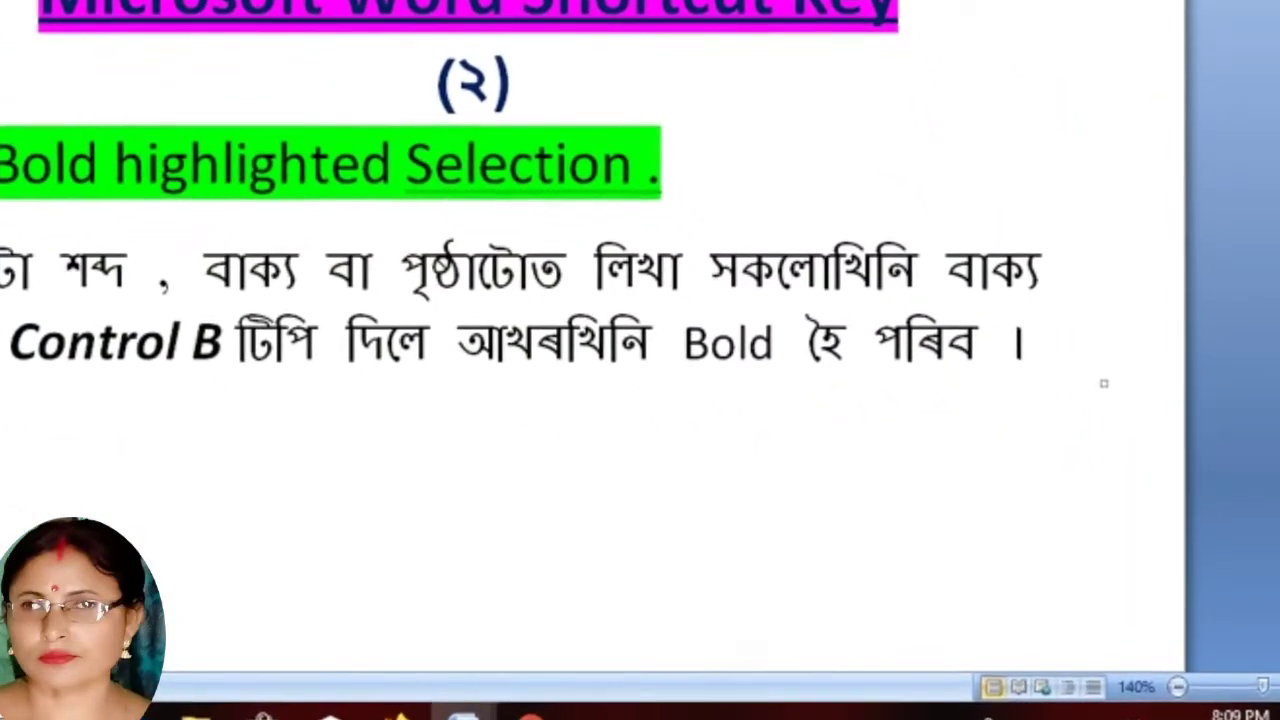
Select the whole explanation paragraph to demonstrate bolding with Ctrl+B
triple_click(542, 376)
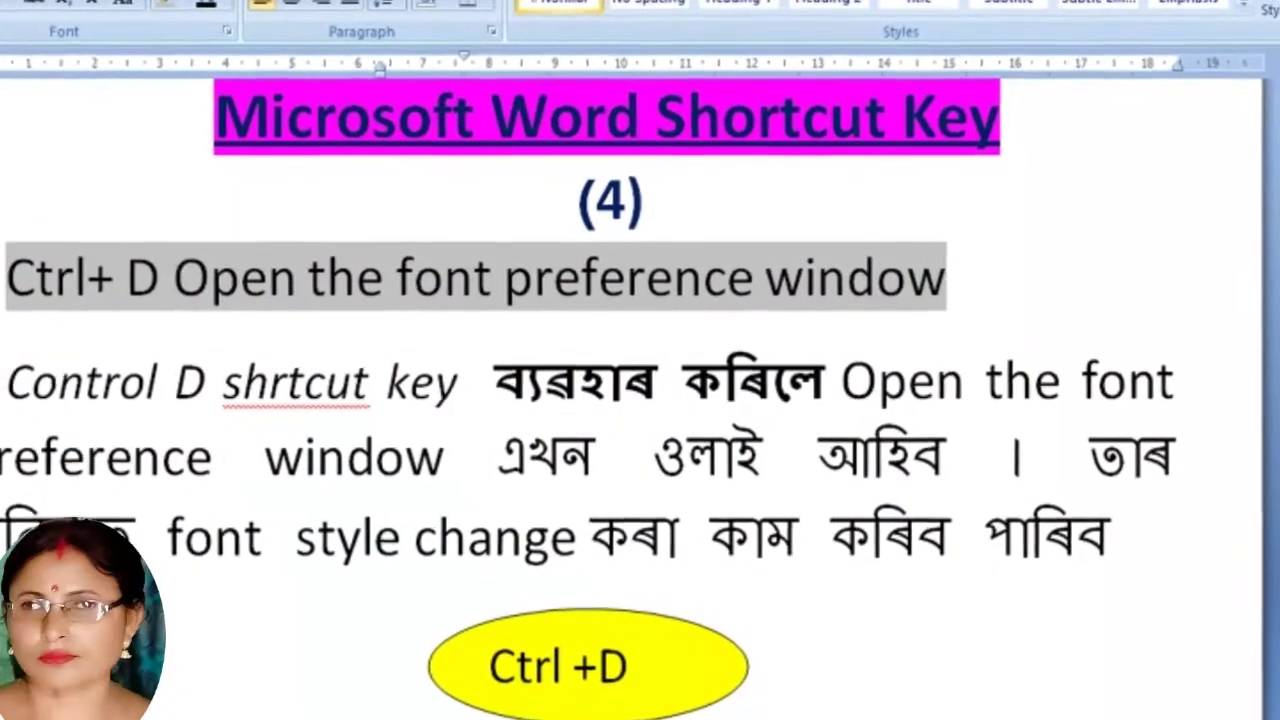
Bring up the Font dialog with Ctrl+D for the page (4) shortcut
key(ctrl+d)
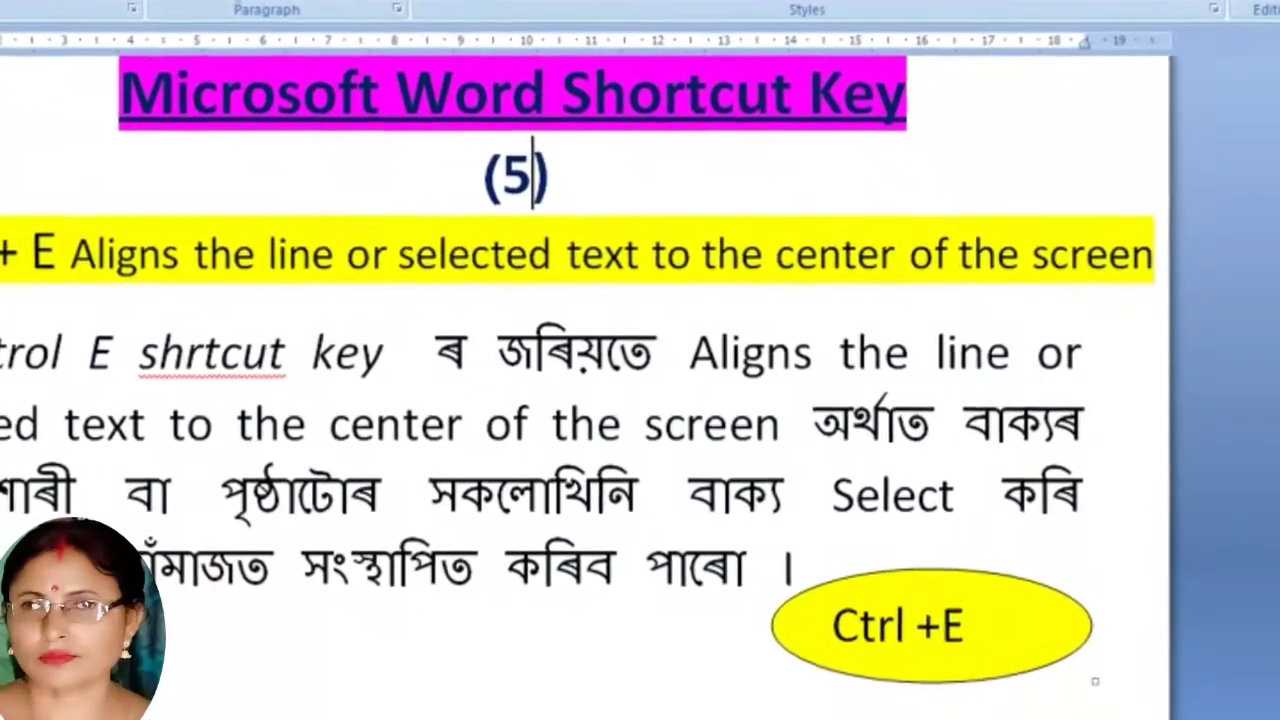
Select the page (5) explanation paragraph to demonstrate centring with Ctrl+E
triple_click(560, 460)
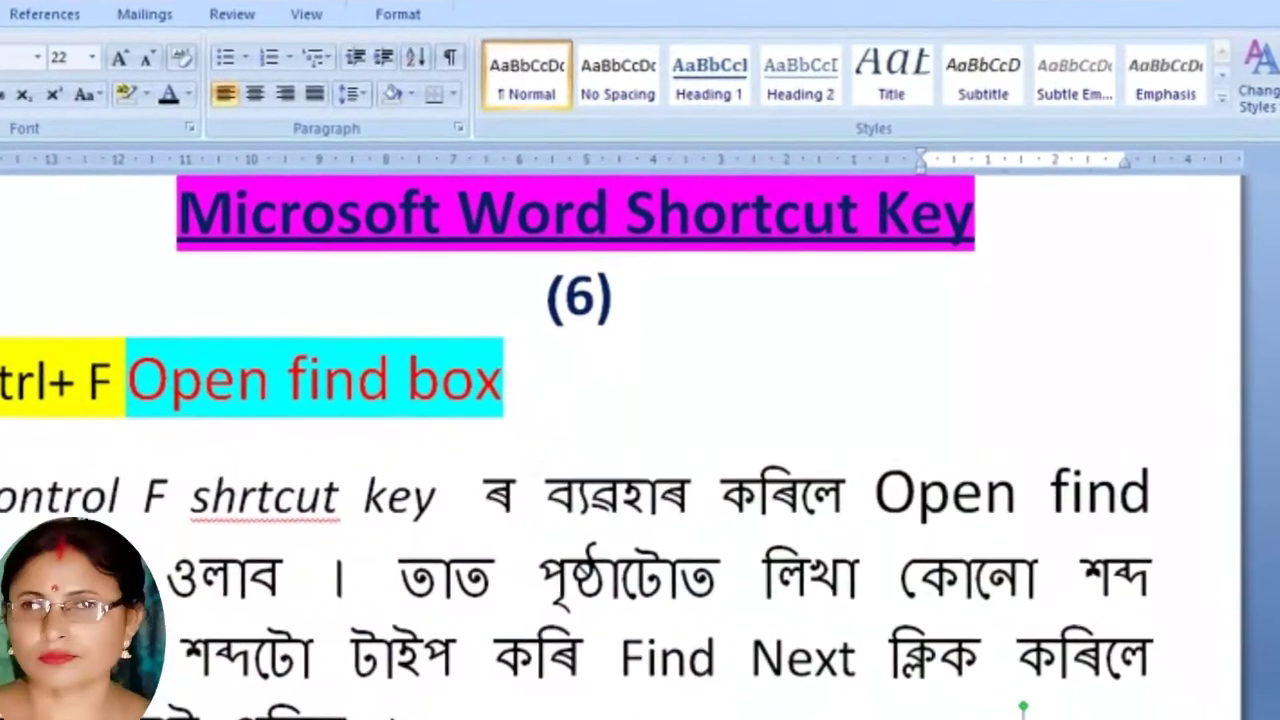
Bring up the find box with Ctrl+F for the page (6) shortcut
key(ctrl+f)
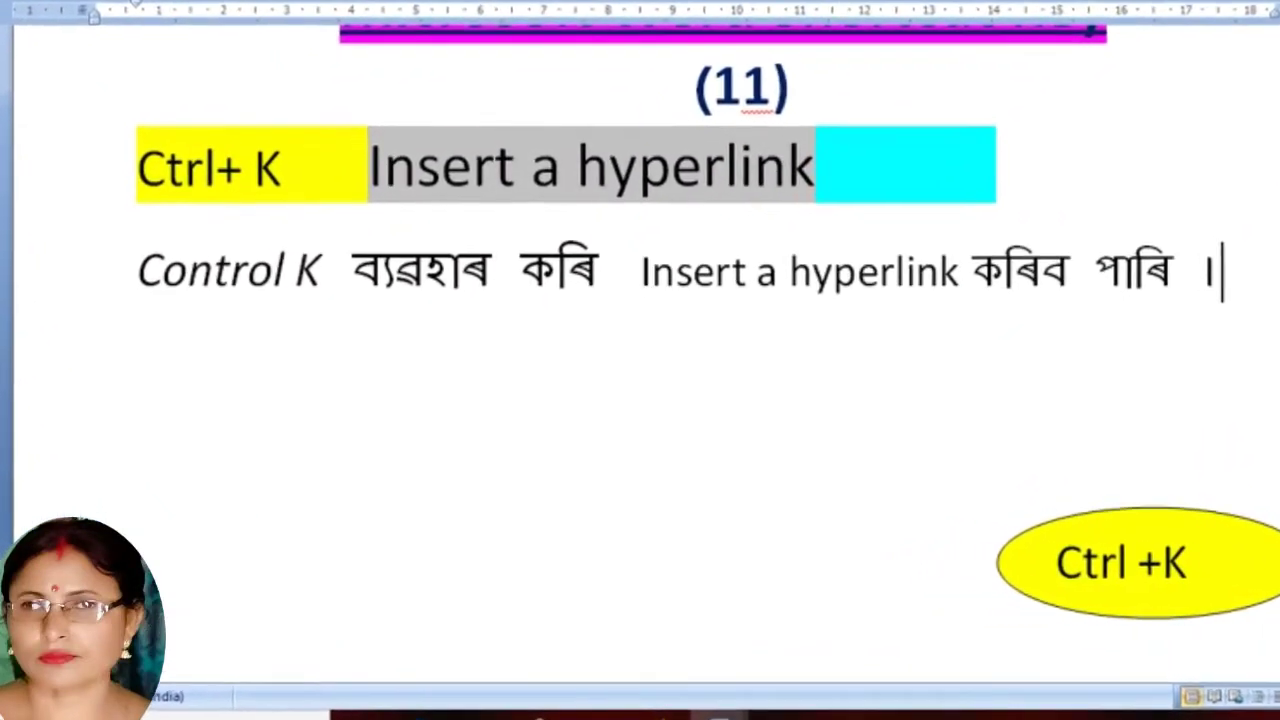
Bring up the Insert Hyperlink window with Ctrl+K
key(ctrl+k)
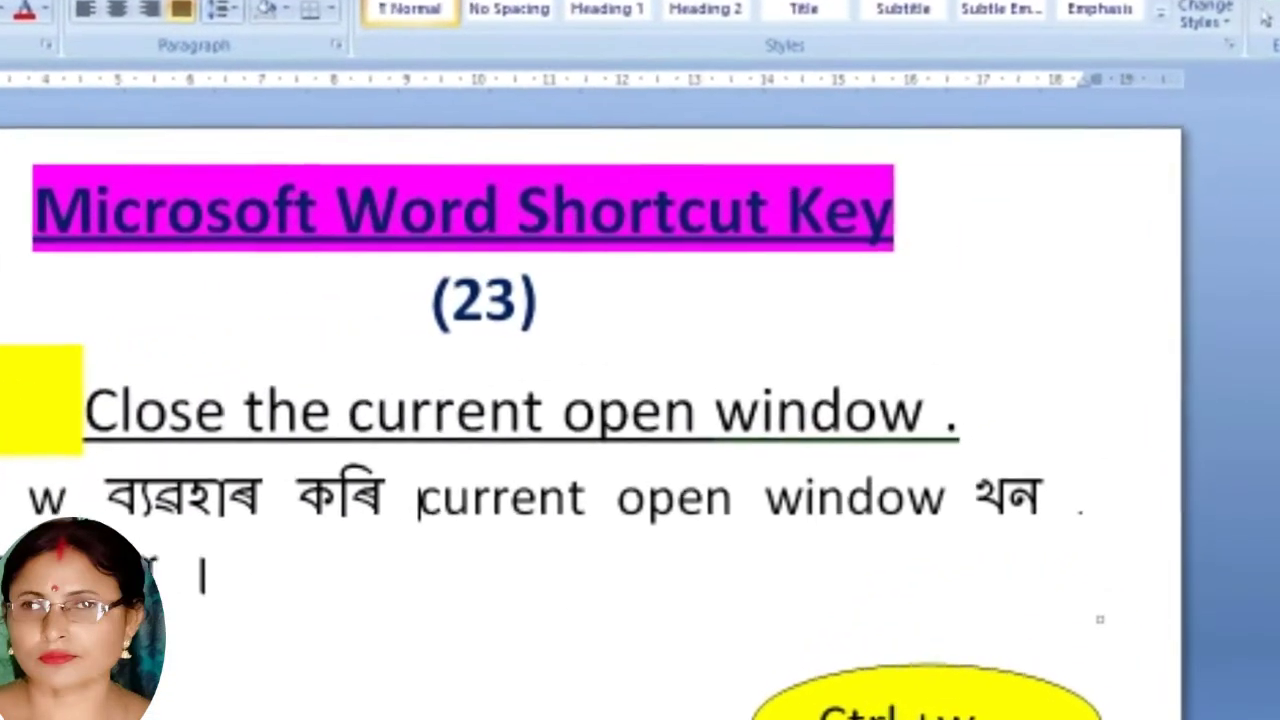
Close document 2 with Ctrl+W so the save-changes prompt appears
key(ctrl+w)
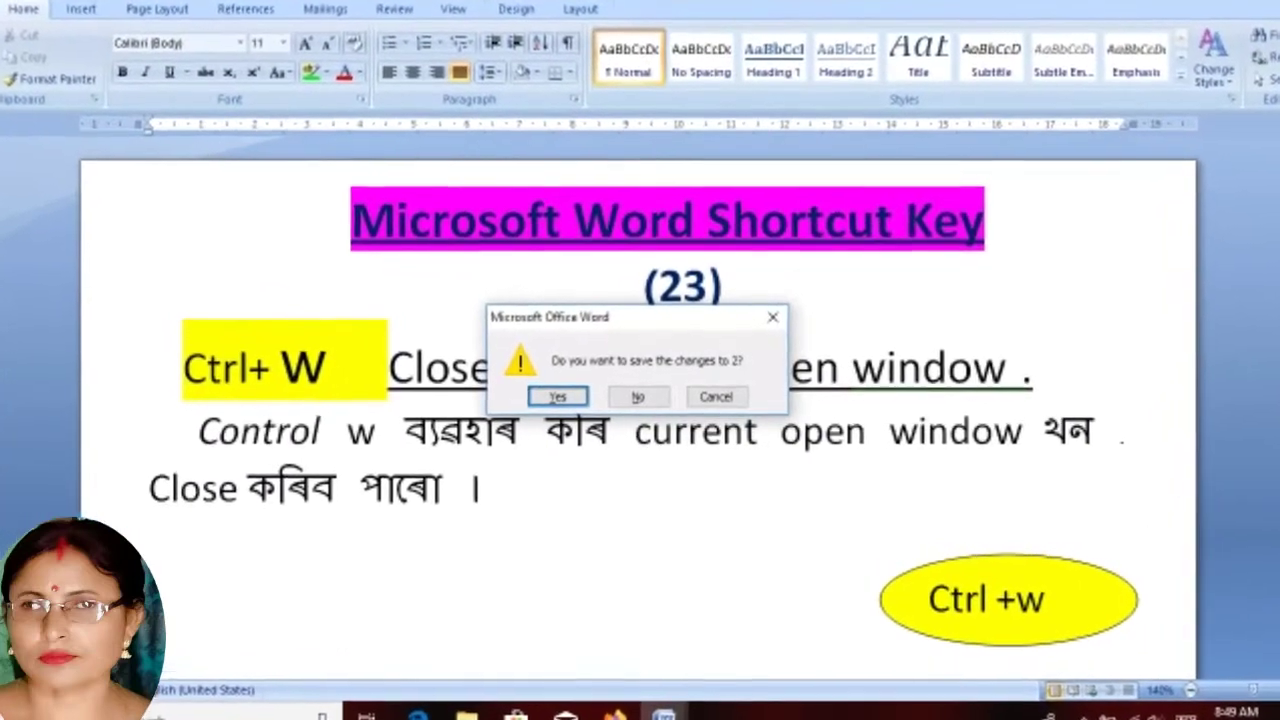